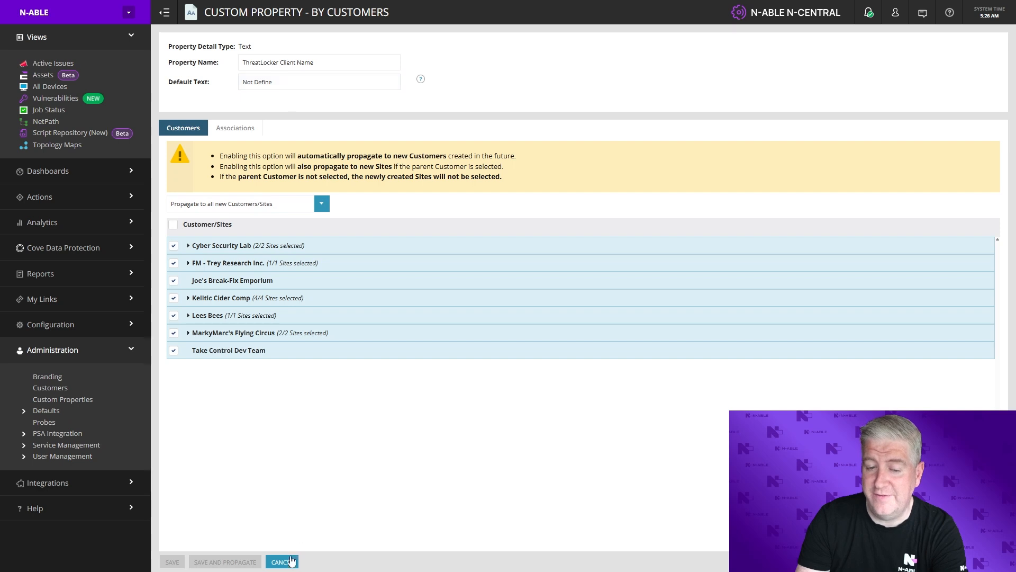
Review the settings of the ThreatLocker Unique Identifier custom property, leaving them unsaved.
{"action": "left_click", "coordinate": [289, 561]}
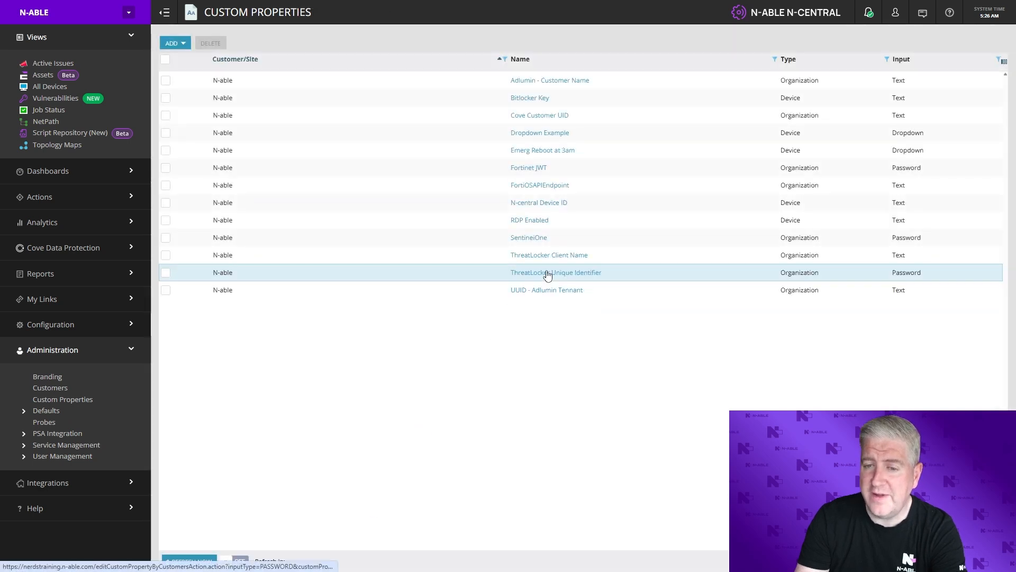
{"action": "left_click", "coordinate": [546, 272]}
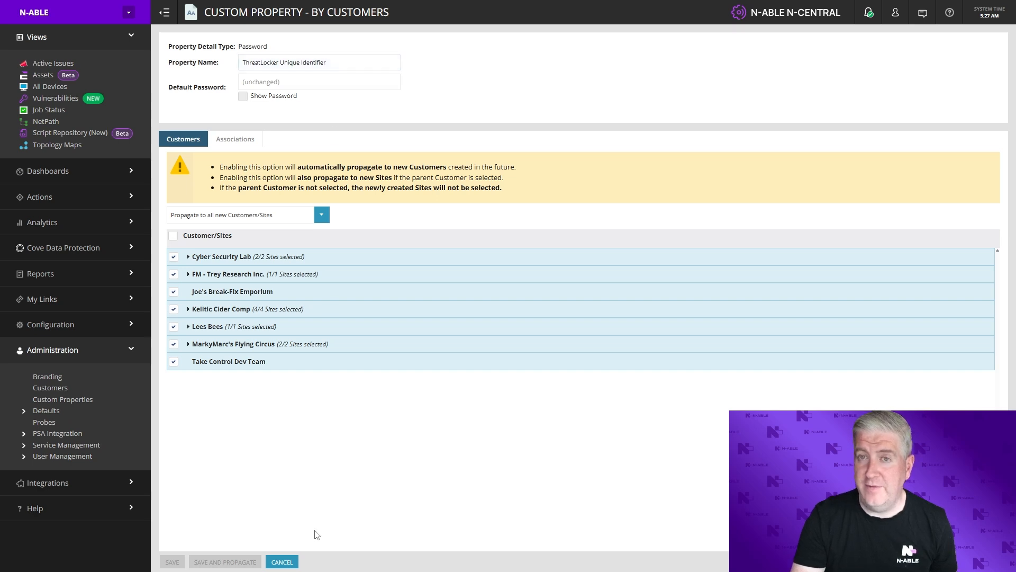
{"action": "left_click", "coordinate": [285, 562]}
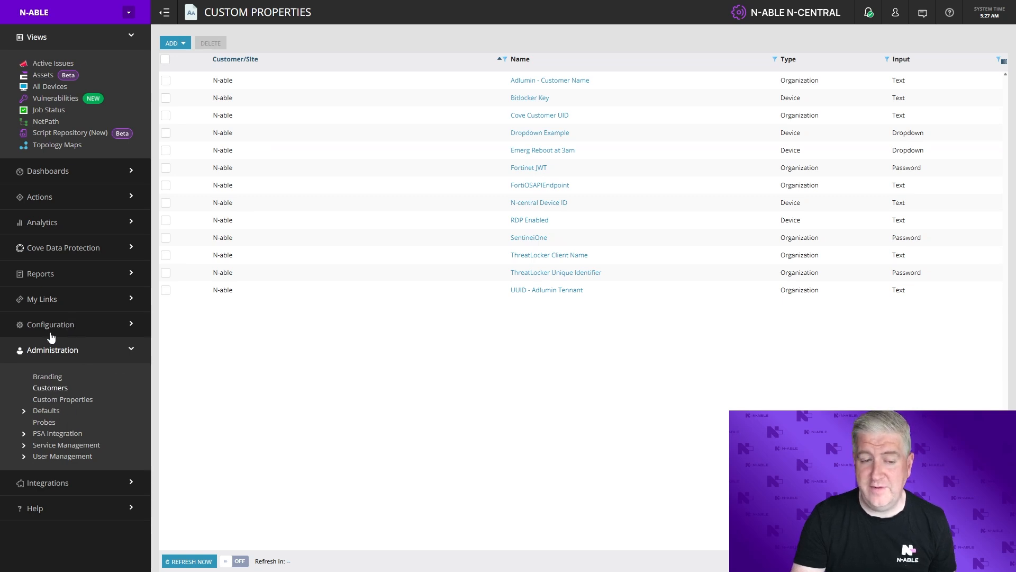
Open the custom properties of the Cyber Security Lab customer.
{"action": "left_click", "coordinate": [44, 389]}
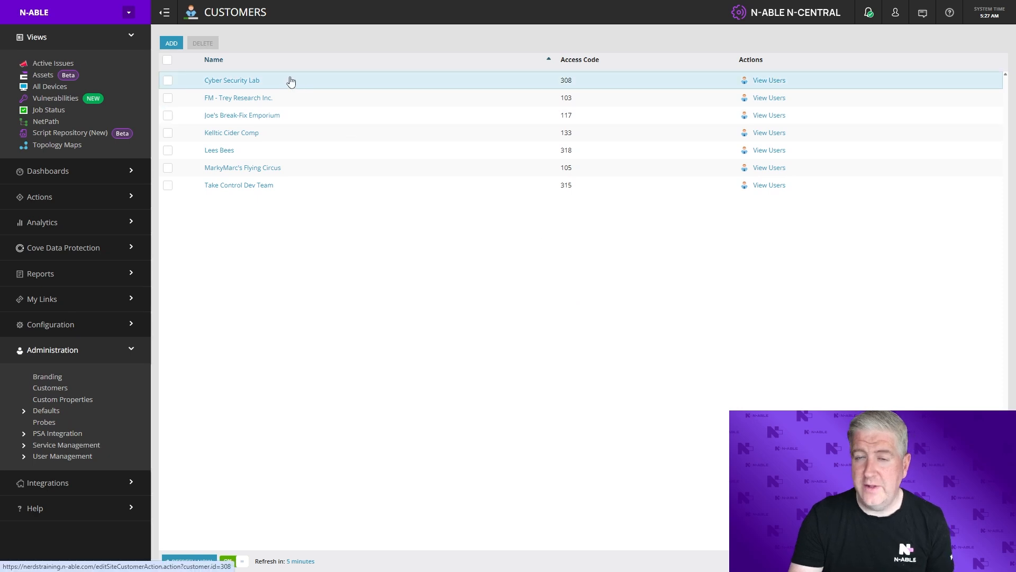
{"action": "left_click", "coordinate": [248, 80]}
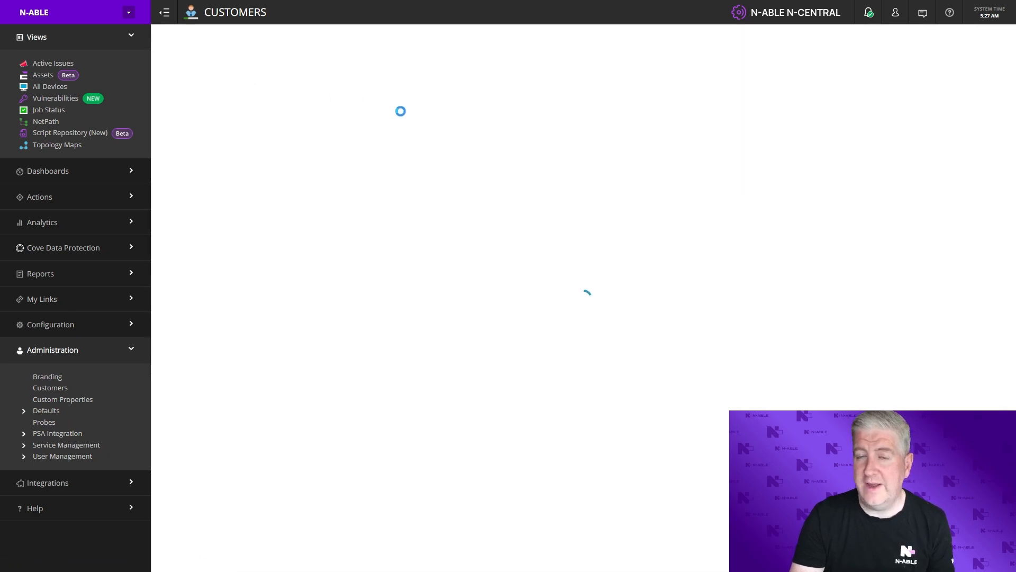
{"action": "left_click", "coordinate": [495, 85]}
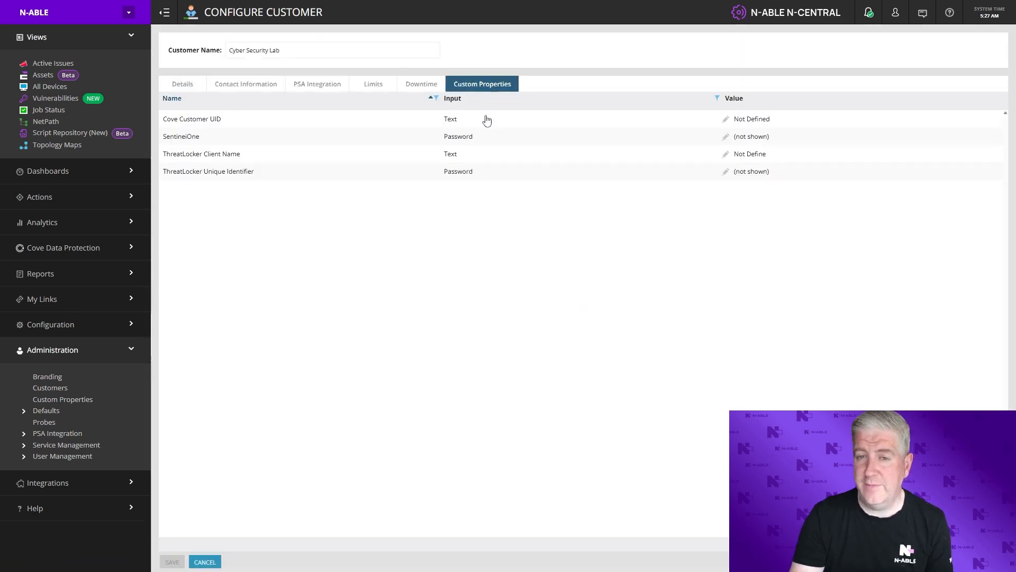
{"action": "left_click", "coordinate": [464, 169]}
{"action": "left_click", "coordinate": [420, 157]}
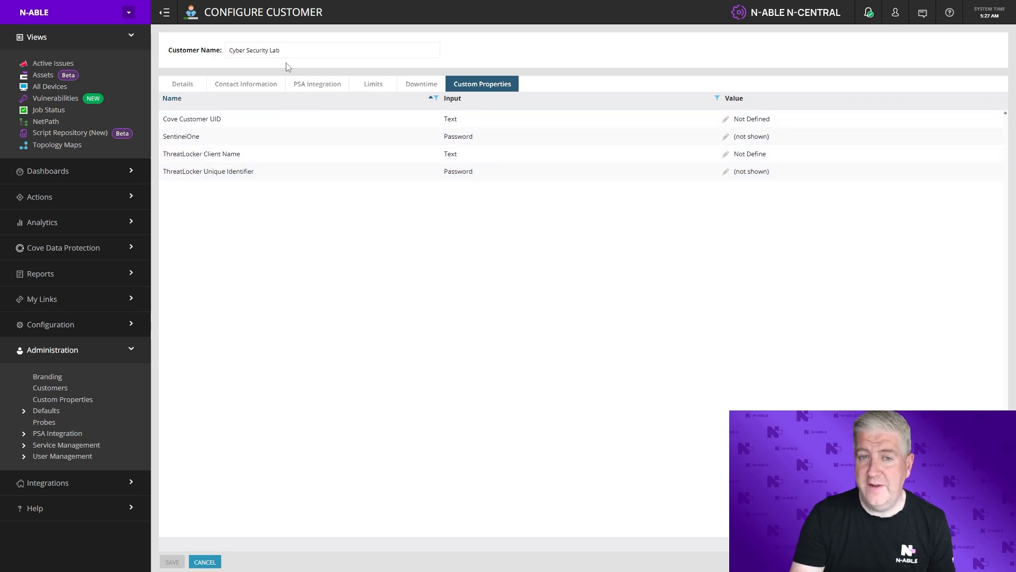
Copy the customer name into the ThreatLocker Client Name property and shorten it to Cyber Security.
{"action": "left_click_drag", "start_coordinate": [289, 52], "coordinate": [201, 48]}
{"action": "key", "text": "ctrl+c"}
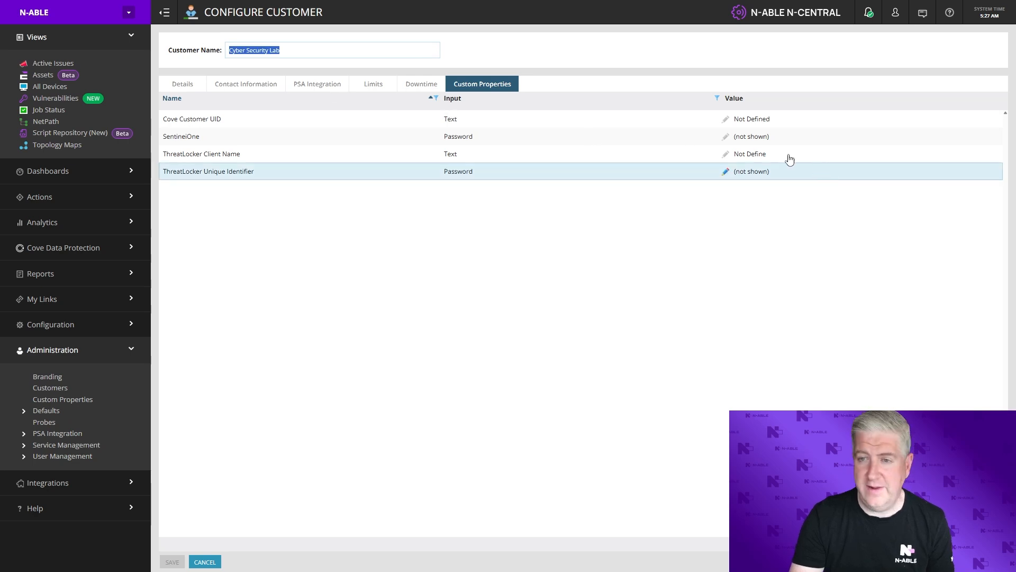
{"action": "left_click", "coordinate": [726, 154]}
{"action": "left_click_drag", "start_coordinate": [771, 154], "coordinate": [682, 155]}
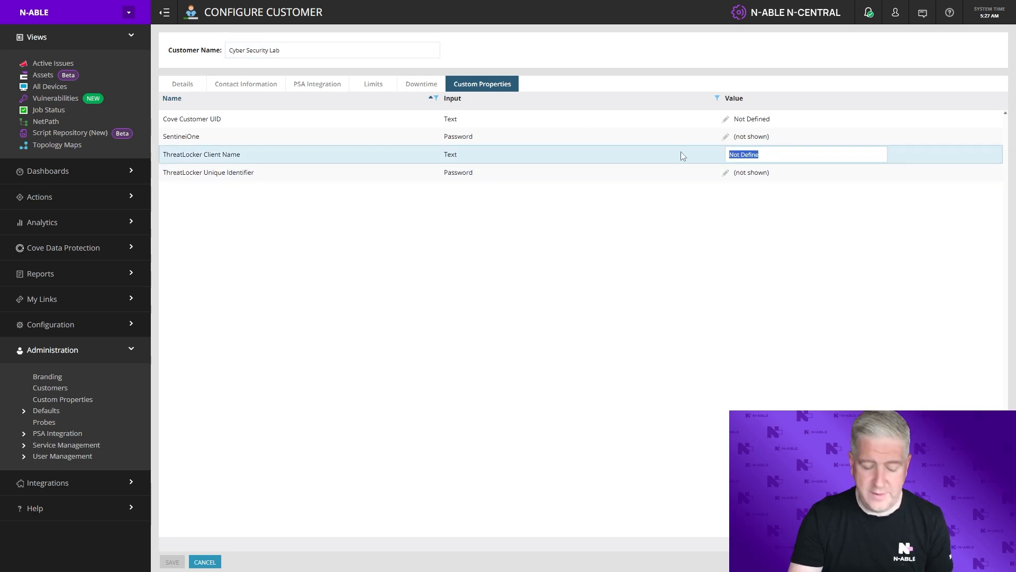
{"action": "key", "text": "ctrl+v"}
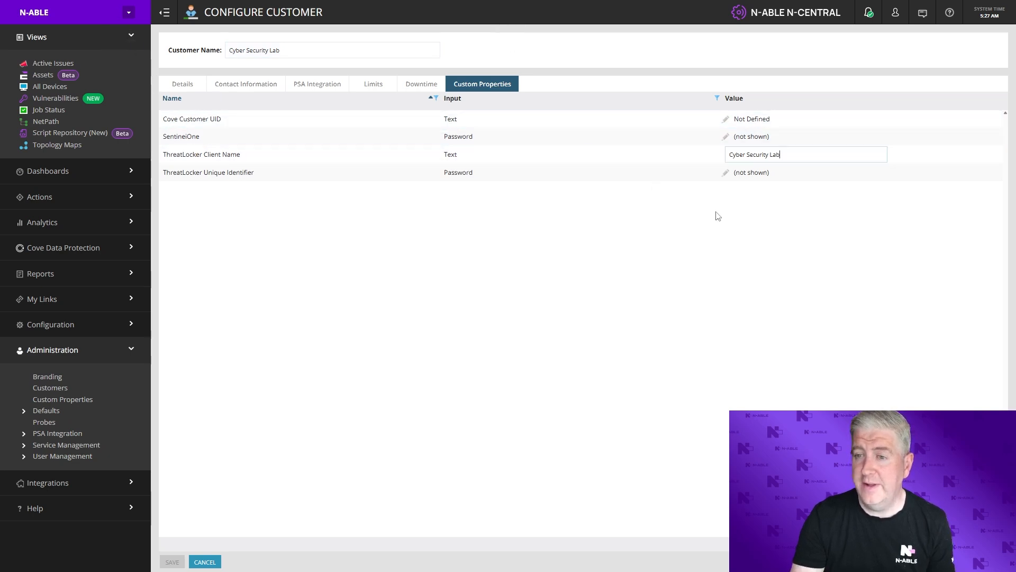
{"action": "key", "text": "BackSpace"}
{"action": "key", "text": "BackSpace"}
{"action": "key", "text": "BackSpace"}
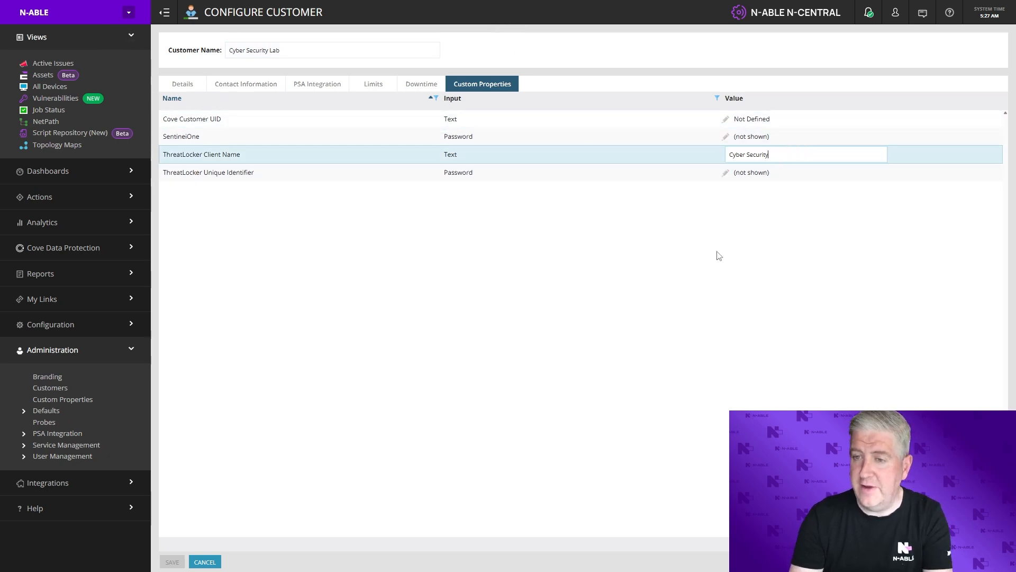
{"action": "key", "text": "Return"}
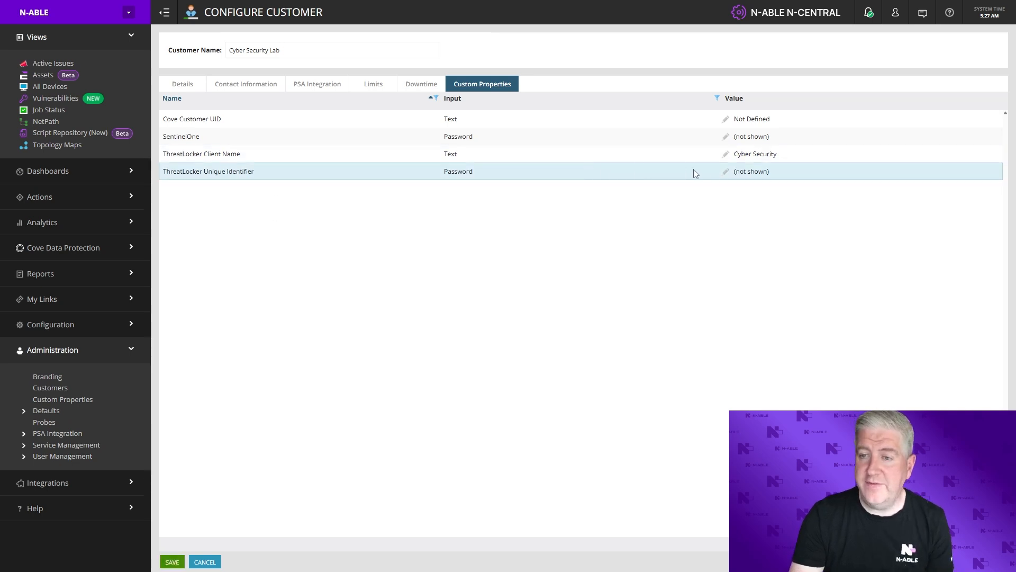
Fill in the ThreatLocker Unique Identifier password property for Cyber Security Lab and save the customer.
{"action": "left_click", "coordinate": [727, 172]}
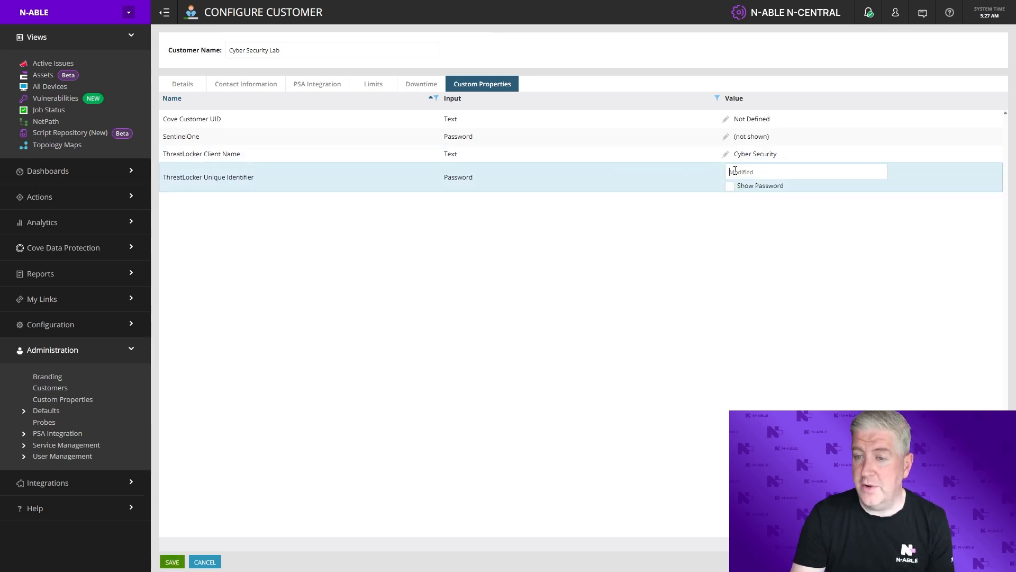
{"action": "key", "text": "ctrl+v"}
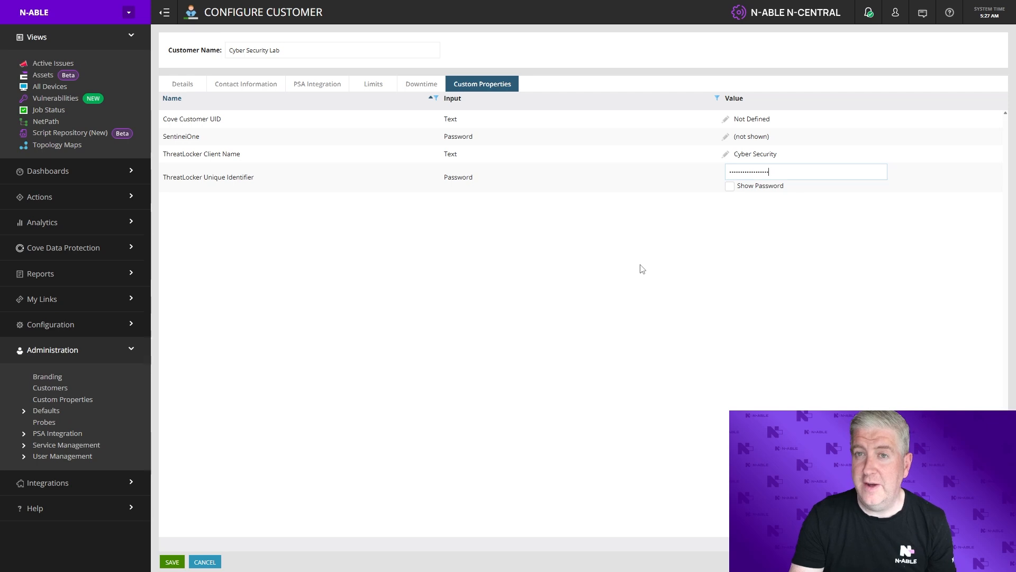
{"action": "key", "text": "Return"}
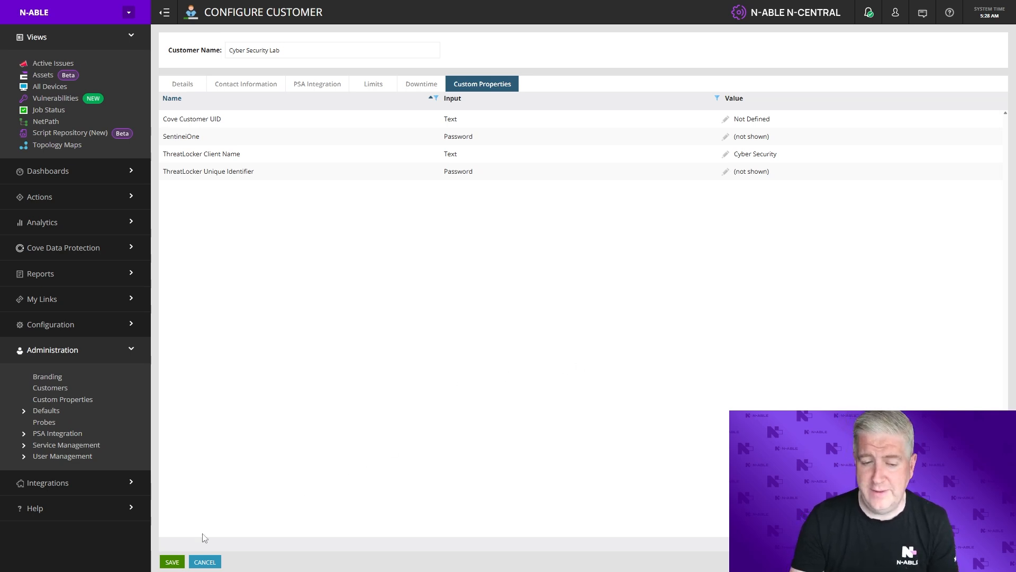
{"action": "left_click", "coordinate": [172, 562]}
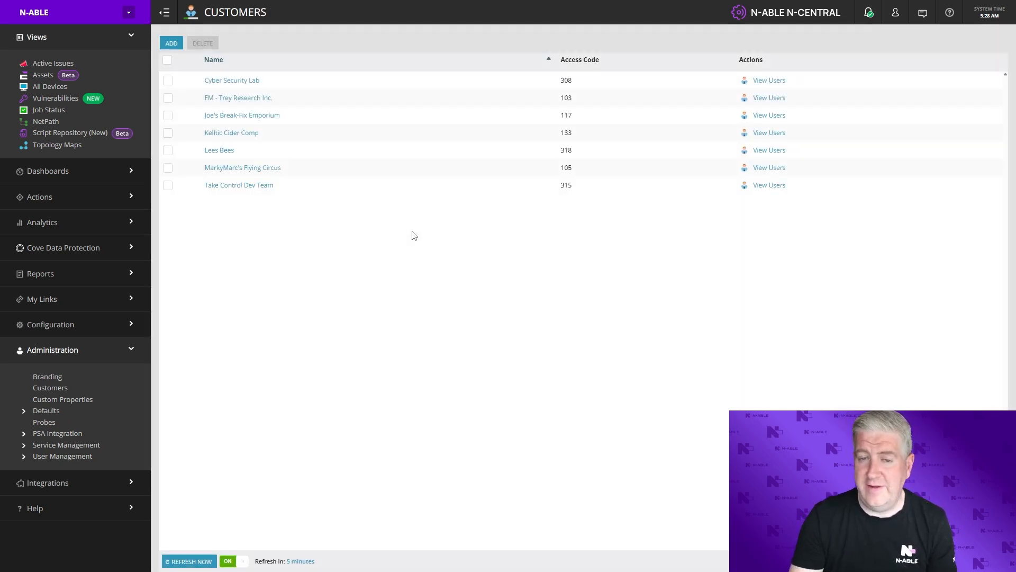
For the FM - Trey Research Inc. customer, set the ThreatLocker Client Name property to Trey Research Inc., copied from the customer name.
{"action": "left_click", "coordinate": [258, 104]}
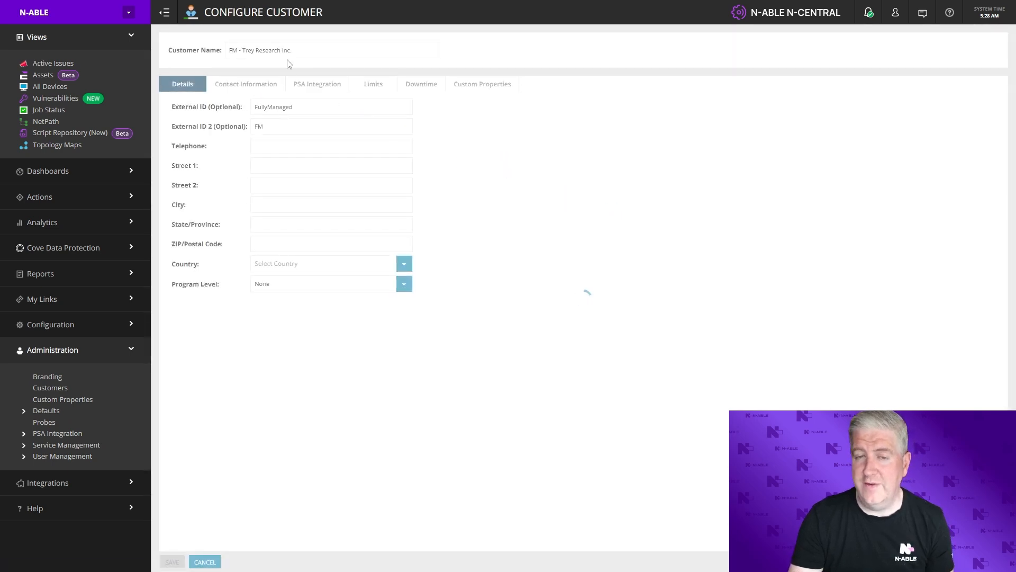
{"action": "left_click_drag", "start_coordinate": [306, 49], "coordinate": [250, 49]}
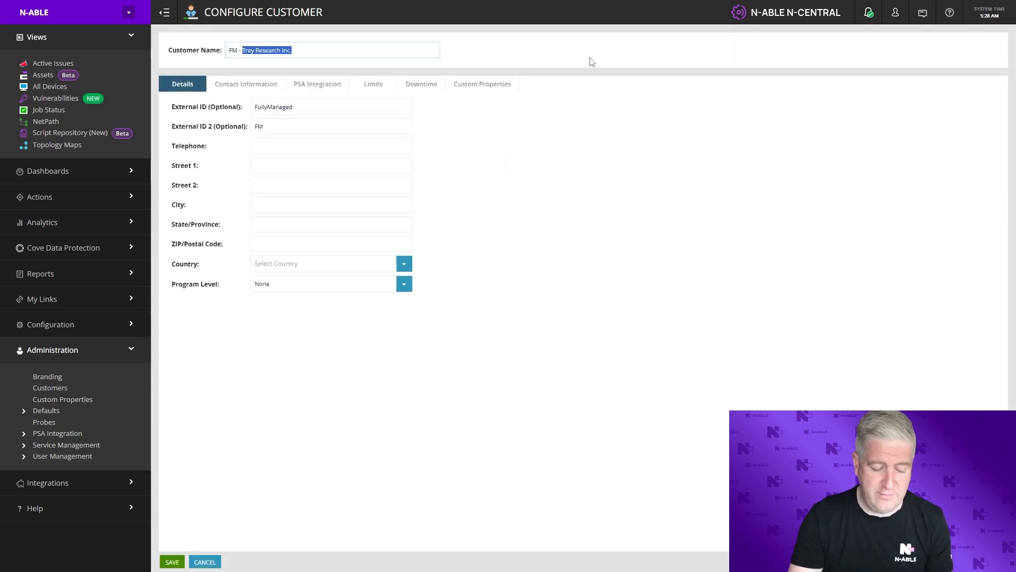
{"action": "left_click", "coordinate": [493, 85]}
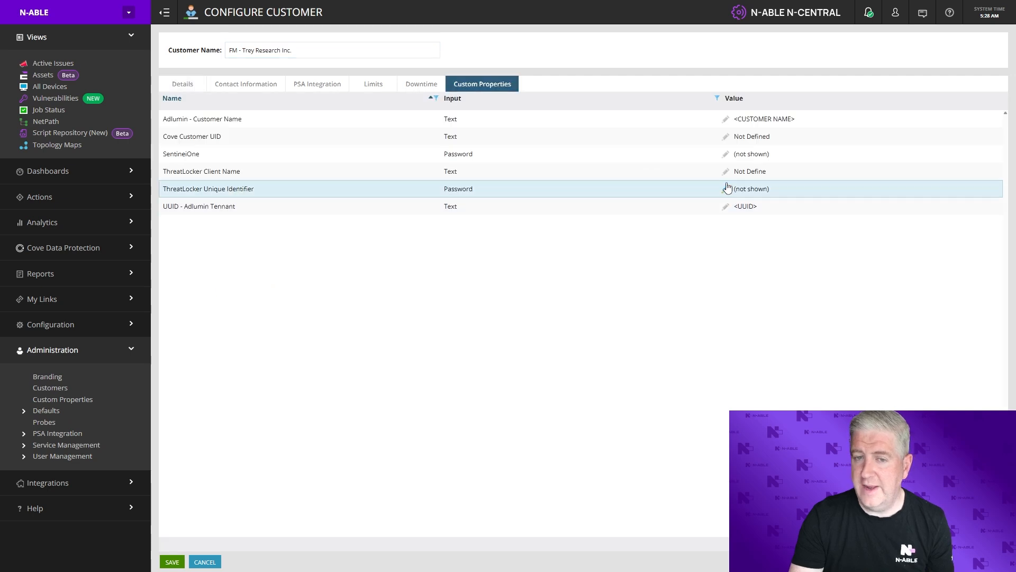
{"action": "left_click", "coordinate": [747, 172]}
{"action": "key", "text": "ctrl+a"}
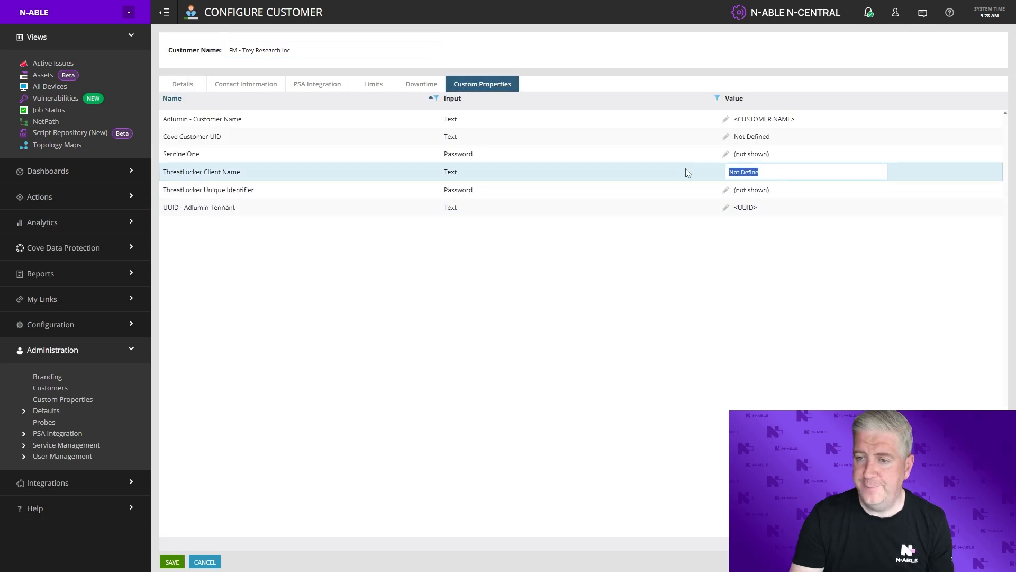
{"action": "key", "text": "ctrl+v"}
Fill in the ThreatLocker Unique Identifier password property for FM - Trey Research Inc. and save the customer.
{"action": "left_click", "coordinate": [741, 190]}
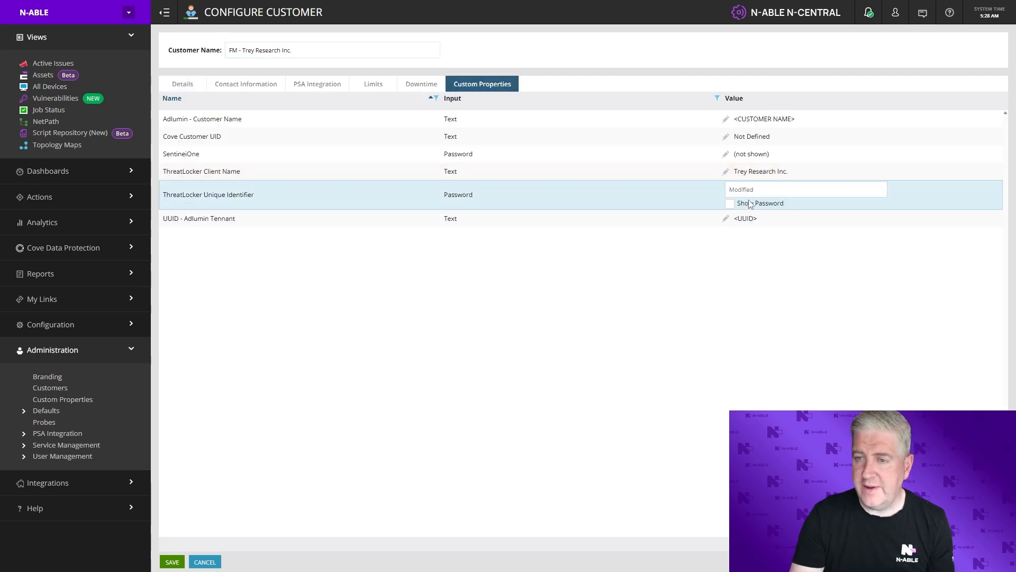
{"action": "key", "text": "ctrl+v"}
{"action": "left_click", "coordinate": [619, 367]}
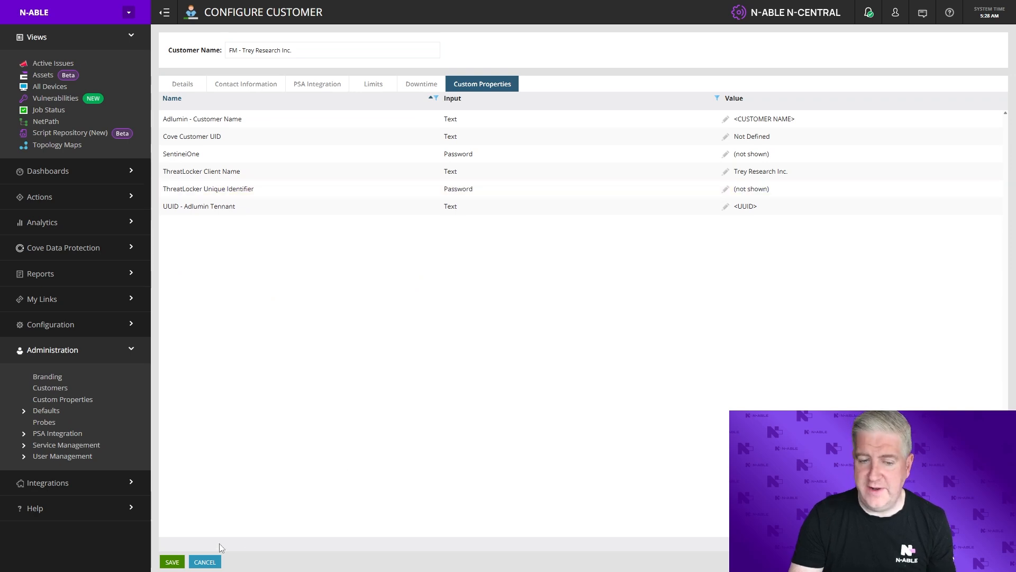
{"action": "left_click", "coordinate": [175, 561]}
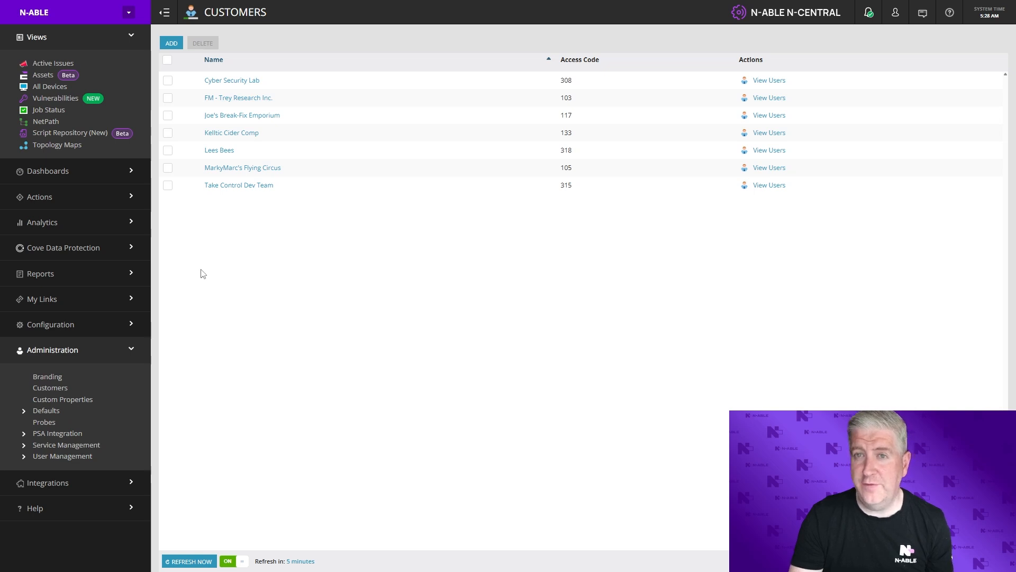
Start a new scheduled task profile and add an Automation Policy task using the ThreatLocker Deployment repository item.
{"action": "left_click", "coordinate": [95, 325]}
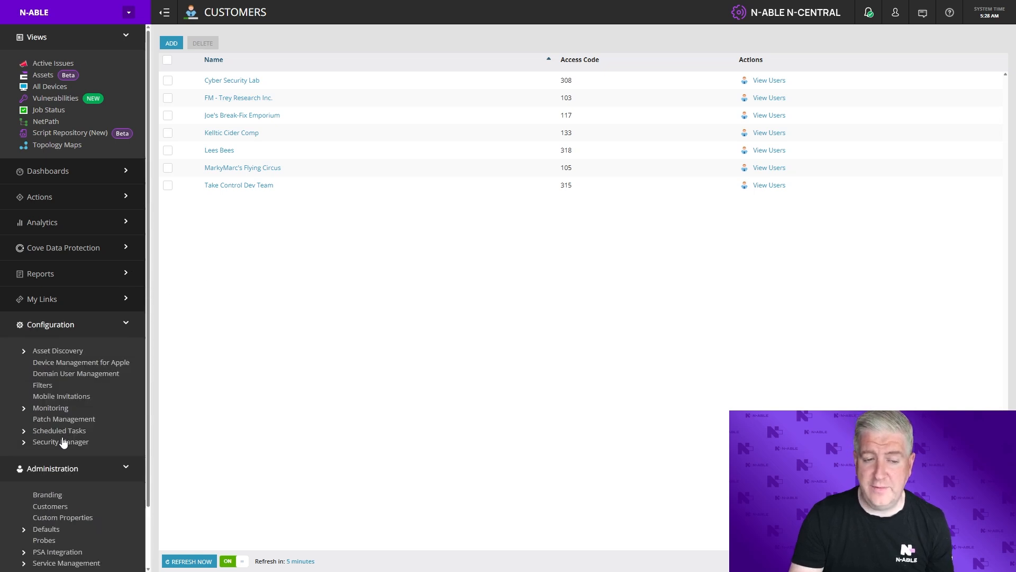
{"action": "left_click", "coordinate": [53, 431]}
{"action": "left_click", "coordinate": [50, 466]}
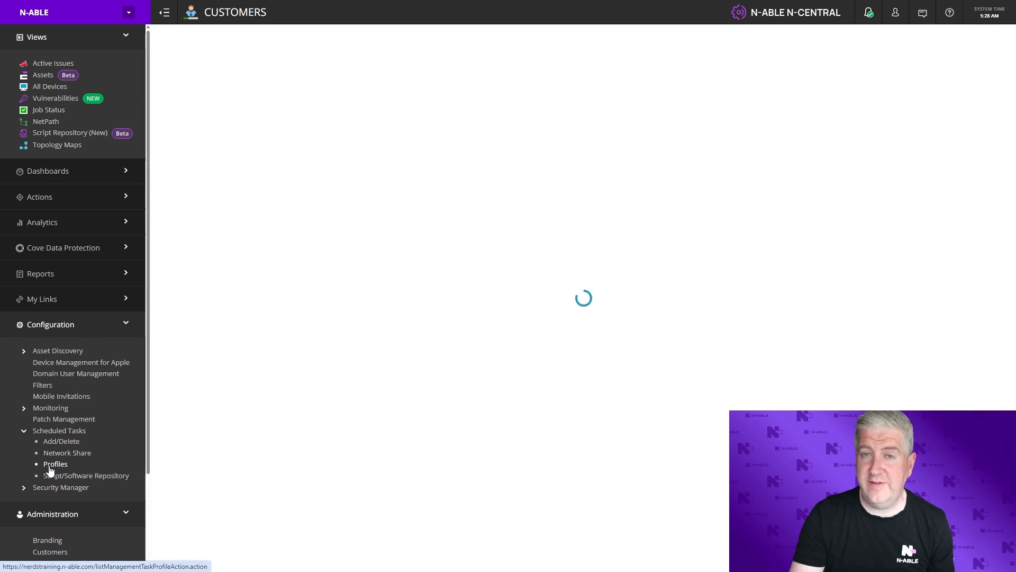
{"action": "left_click", "coordinate": [171, 43]}
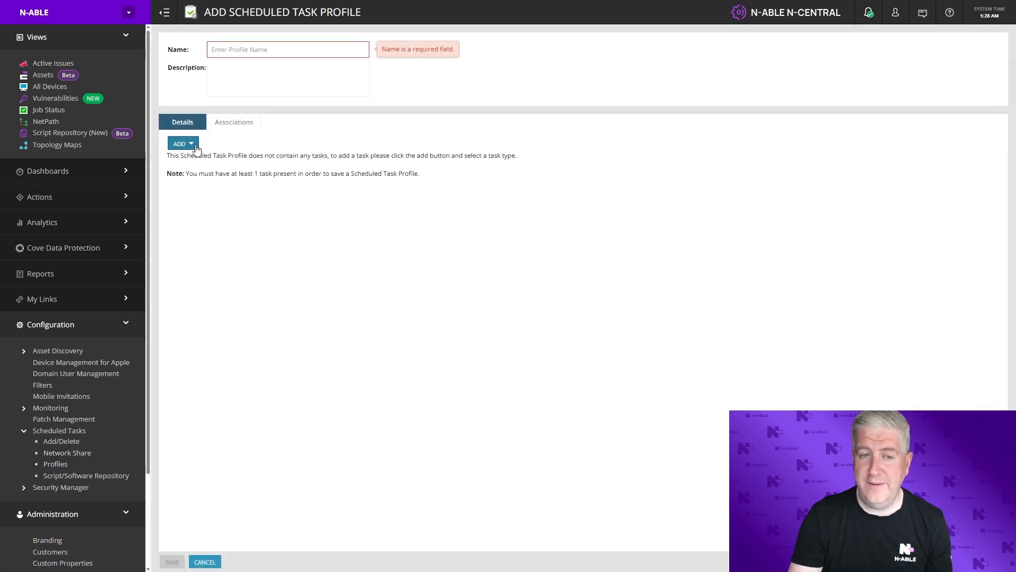
{"action": "left_click", "coordinate": [195, 147]}
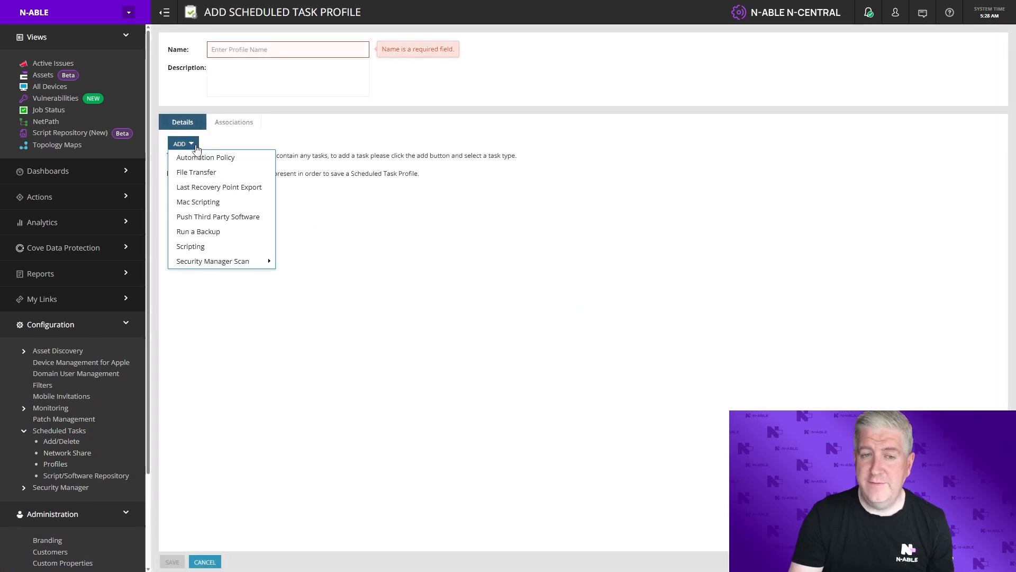
{"action": "left_click", "coordinate": [220, 159]}
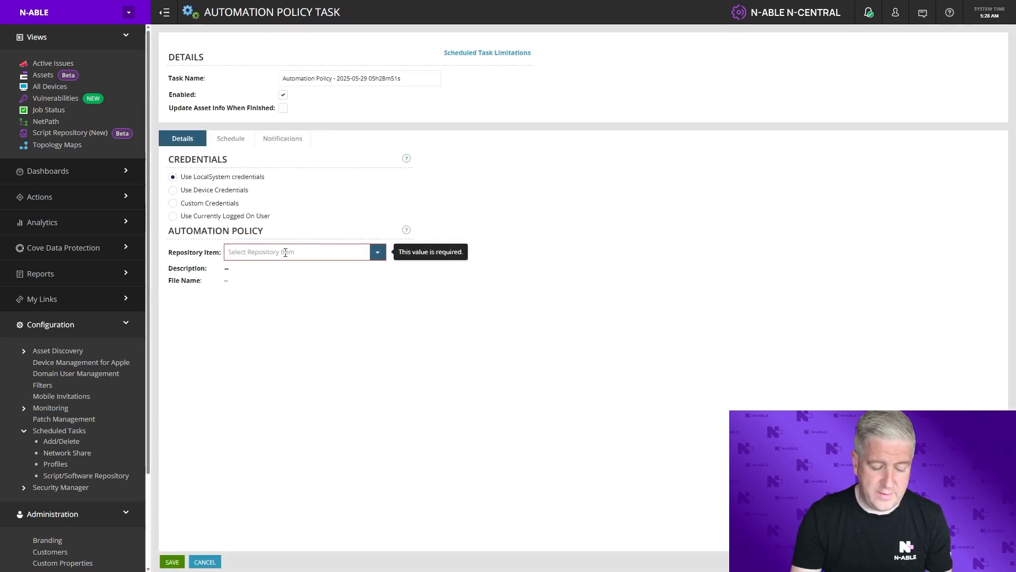
{"action": "type", "text": "thre"}
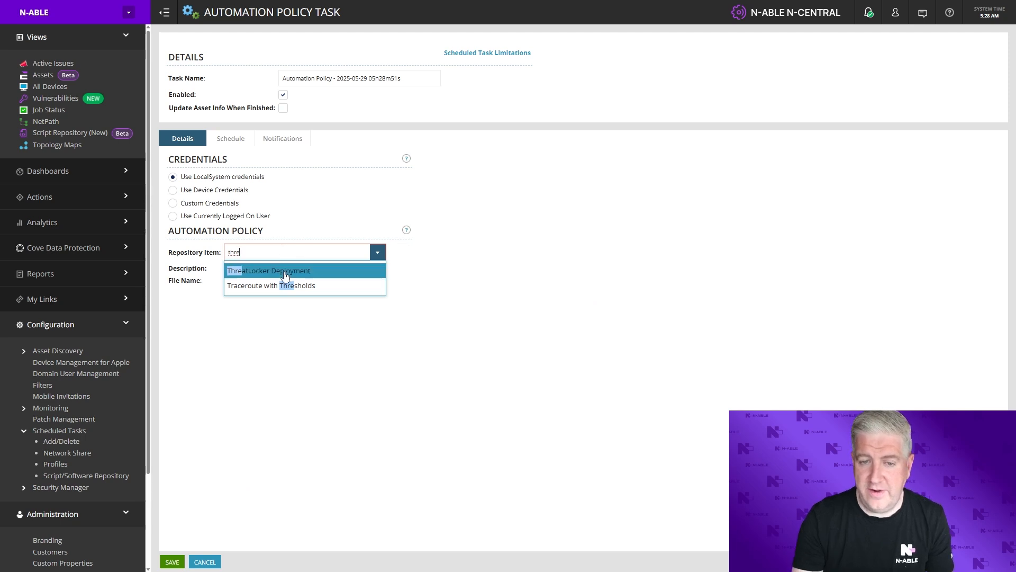
{"action": "left_click", "coordinate": [285, 273]}
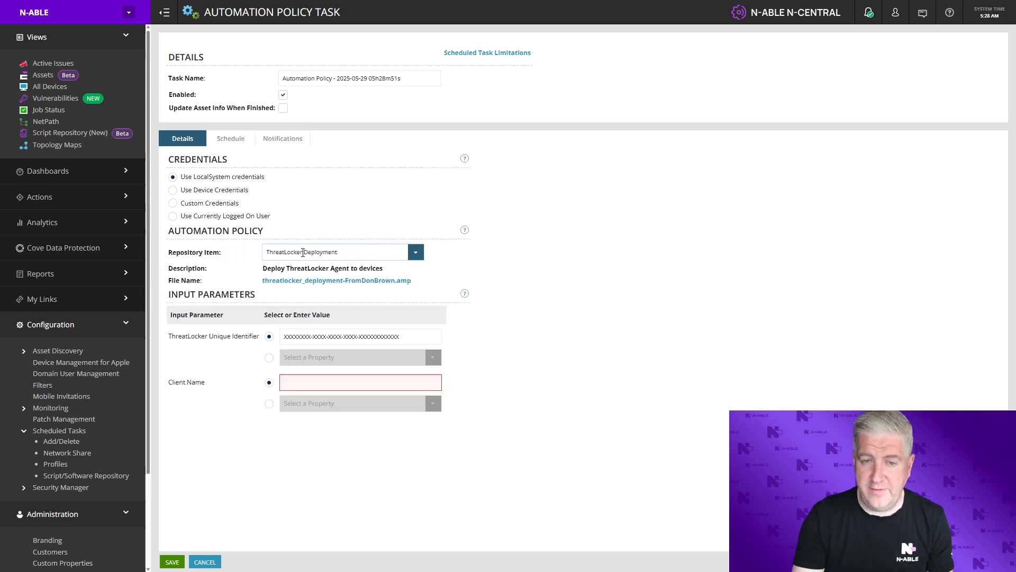
Name the automation policy task ThreatLocker Deployment and enable updating asset info when finished.
{"action": "left_click_drag", "start_coordinate": [339, 253], "coordinate": [205, 253]}
{"action": "key", "text": "ctrl+c"}
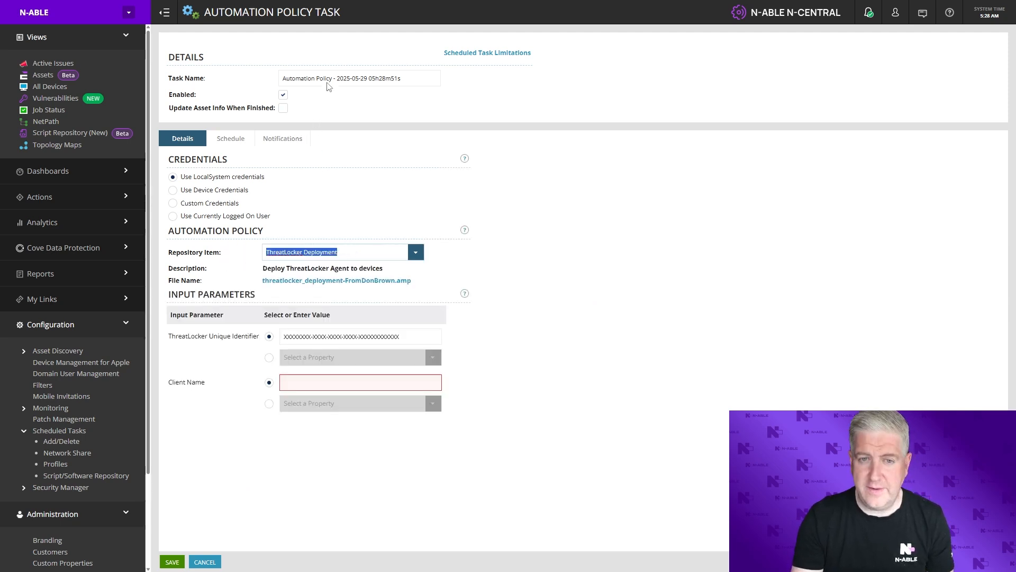
{"action": "left_click_drag", "start_coordinate": [414, 79], "coordinate": [229, 83]}
{"action": "key", "text": "ctrl+v"}
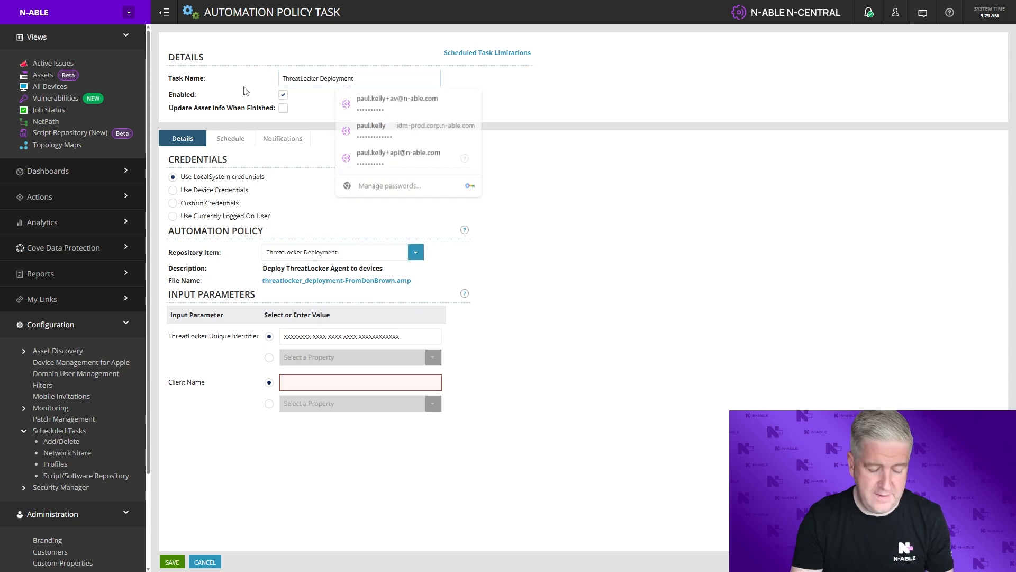
{"action": "left_click", "coordinate": [283, 108]}
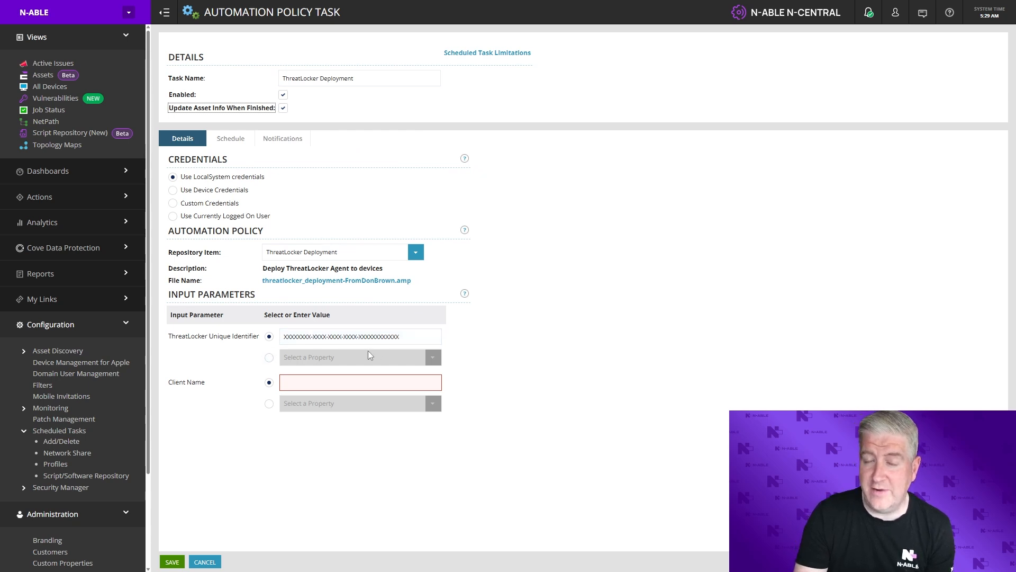
Link the ThreatLocker Unique Identifier input parameter to the organization custom property of the same name.
{"action": "left_click", "coordinate": [269, 358]}
{"action": "left_click", "coordinate": [433, 357]}
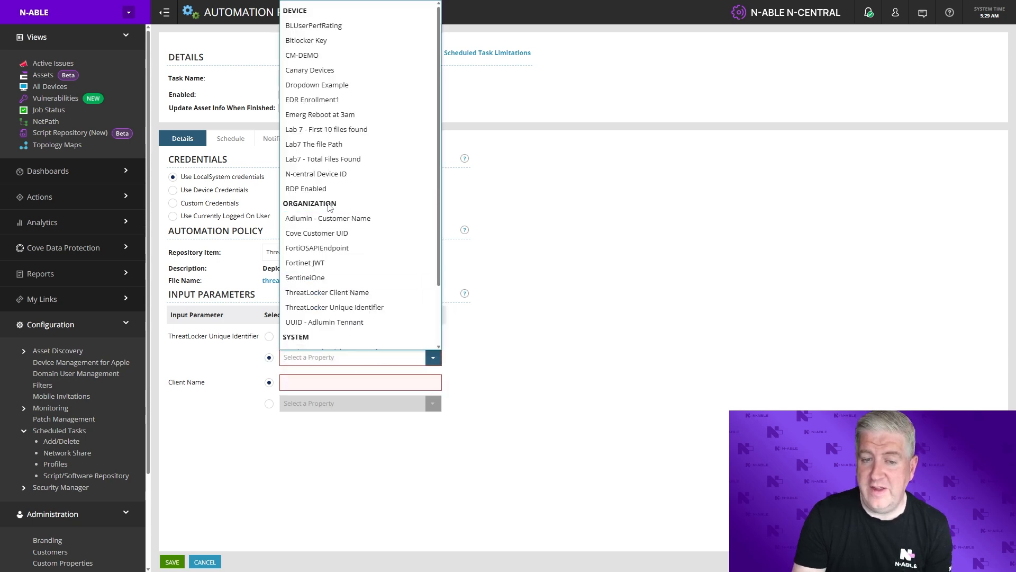
{"action": "left_click", "coordinate": [368, 312]}
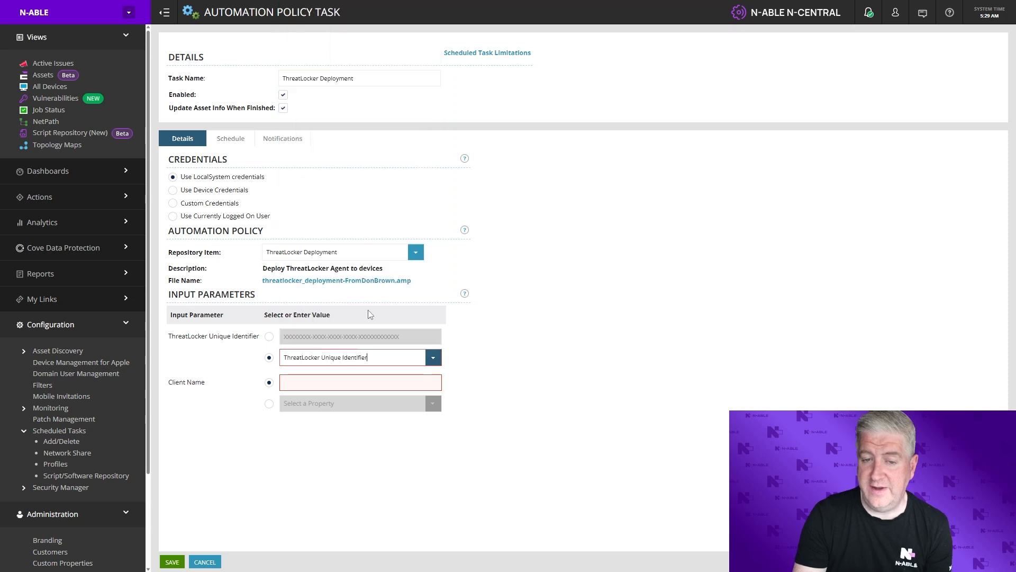
Link the Client Name input parameter to the ThreatLocker Client Name organization custom property.
{"action": "left_click", "coordinate": [269, 404]}
{"action": "left_click", "coordinate": [433, 404]}
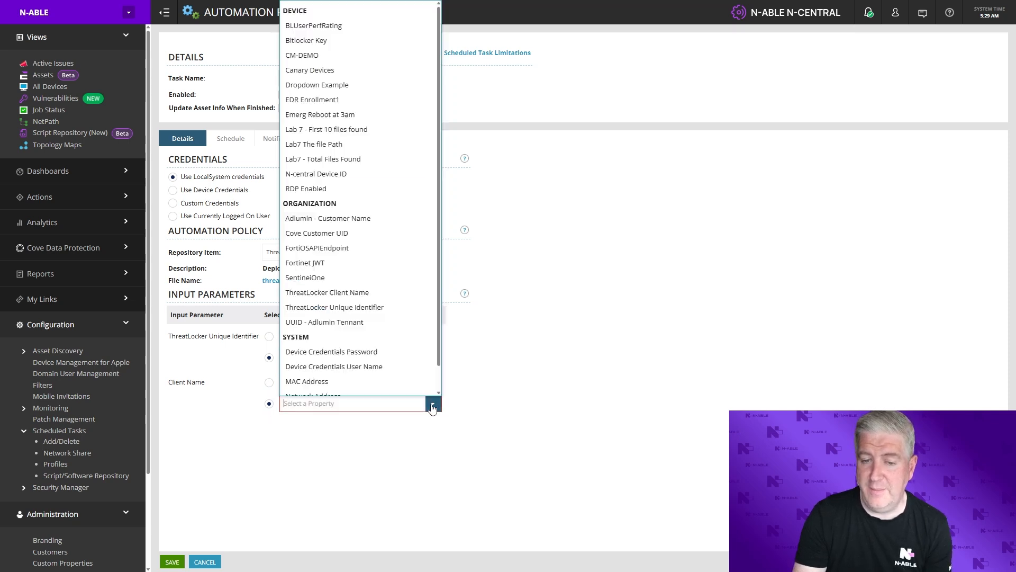
{"action": "left_click", "coordinate": [362, 297]}
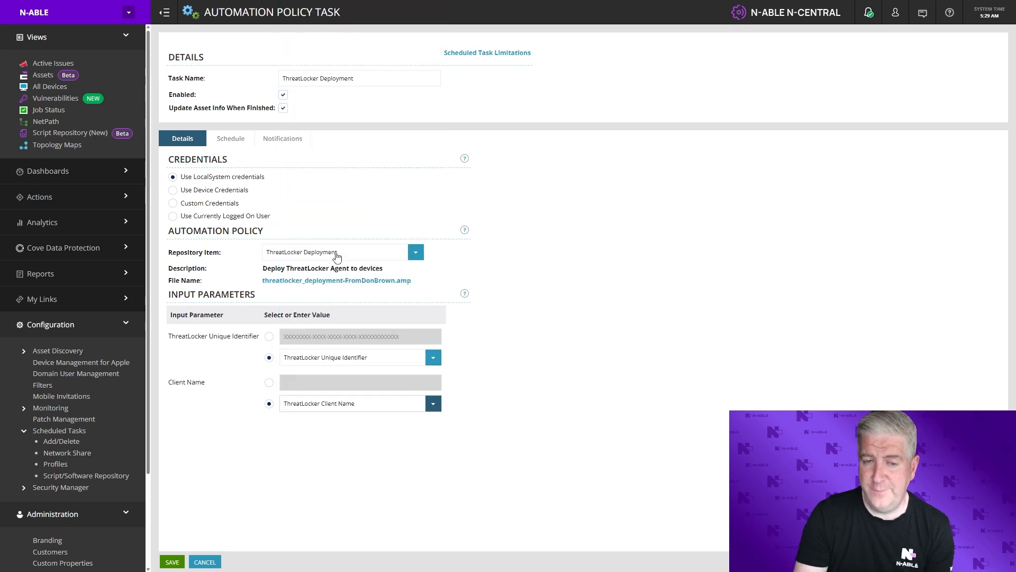
Set the task's missed executions to run as soon as possible if the machine is offline, and save the automation policy task.
{"action": "left_click", "coordinate": [232, 138]}
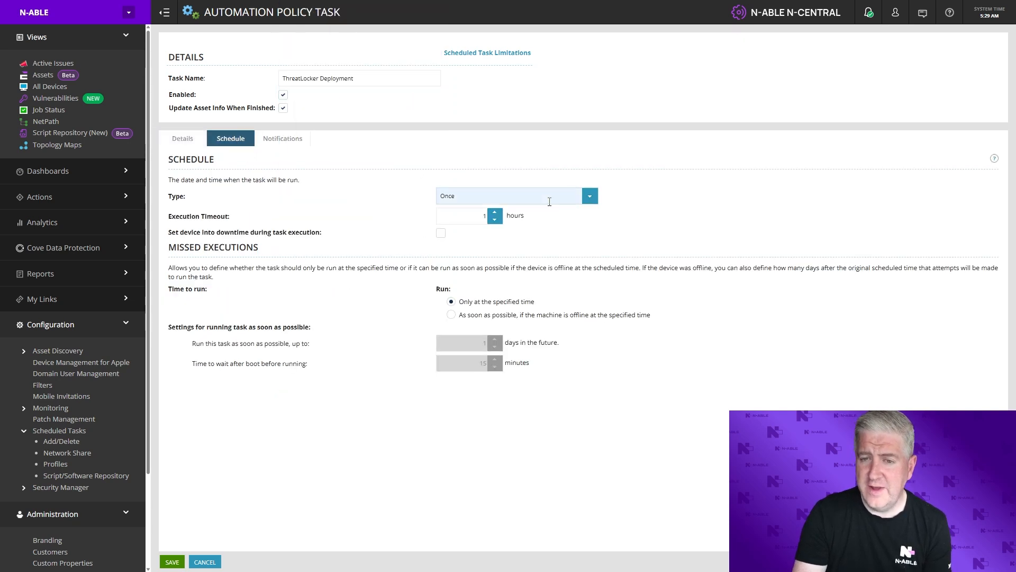
{"action": "left_click", "coordinate": [449, 319]}
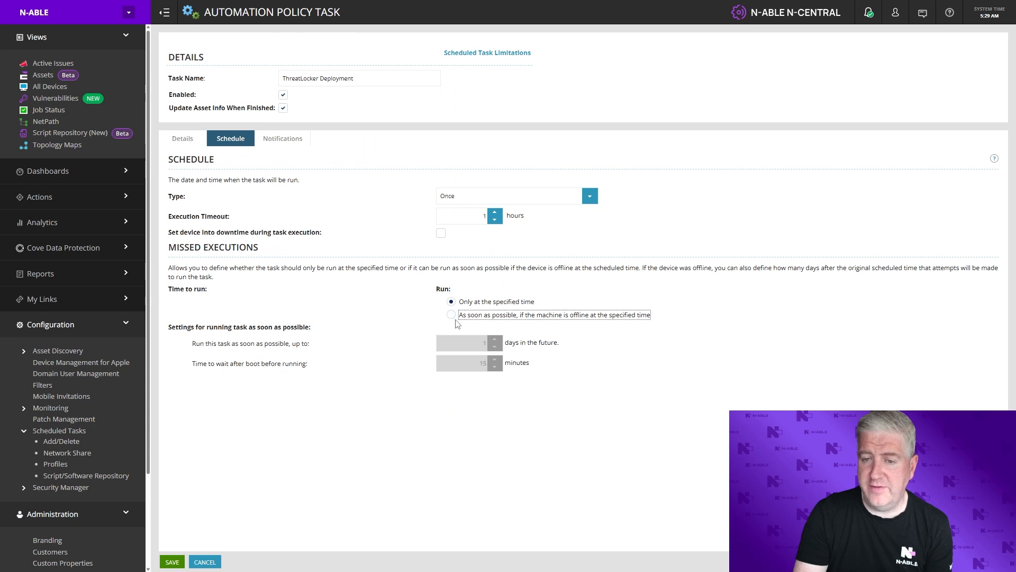
{"action": "left_click", "coordinate": [452, 316]}
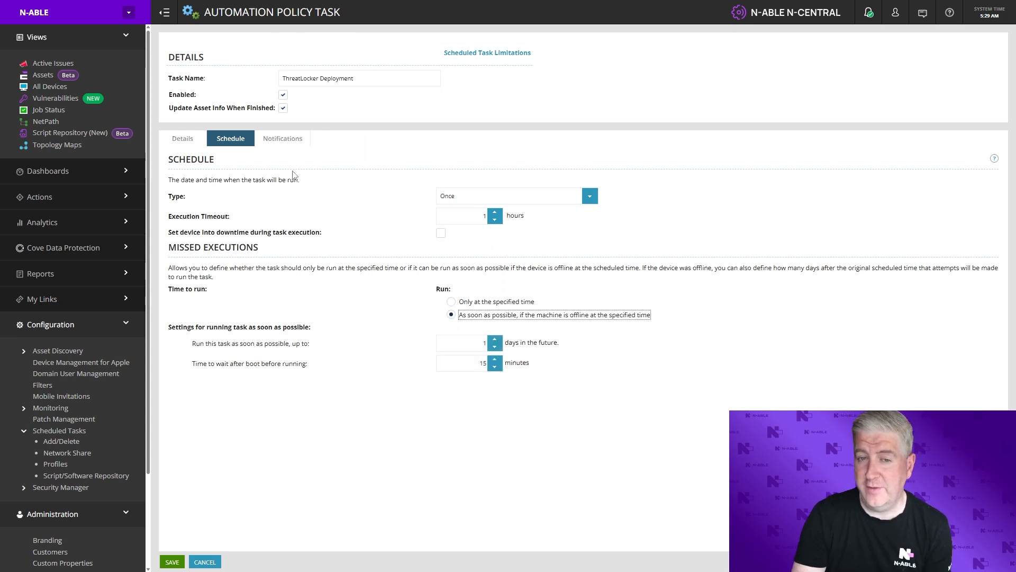
{"action": "left_click", "coordinate": [172, 561]}
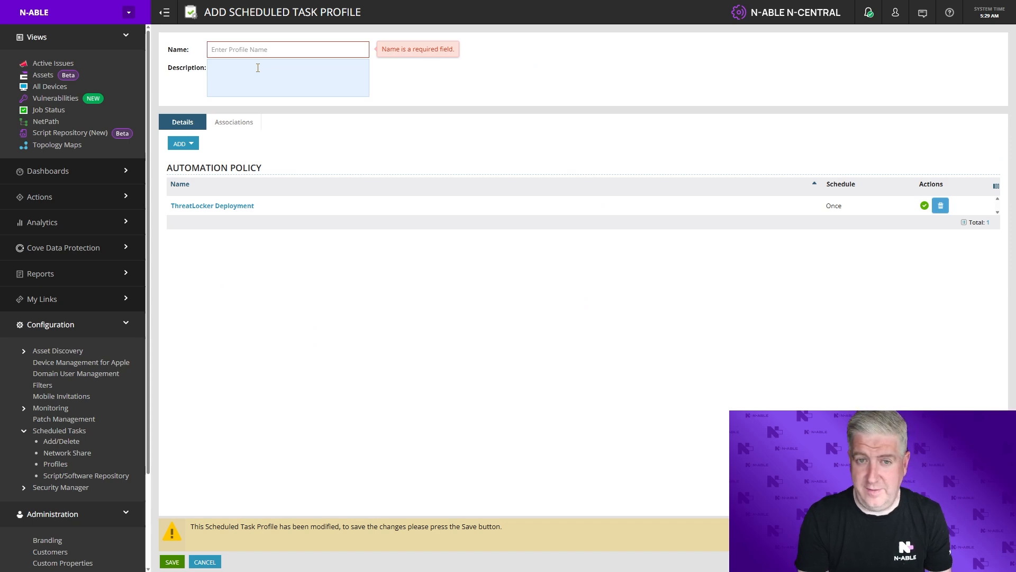
Name the scheduled task profile Deploy ThreatLocker Deployment and save it.
{"action": "type", "text": "Deplo"}
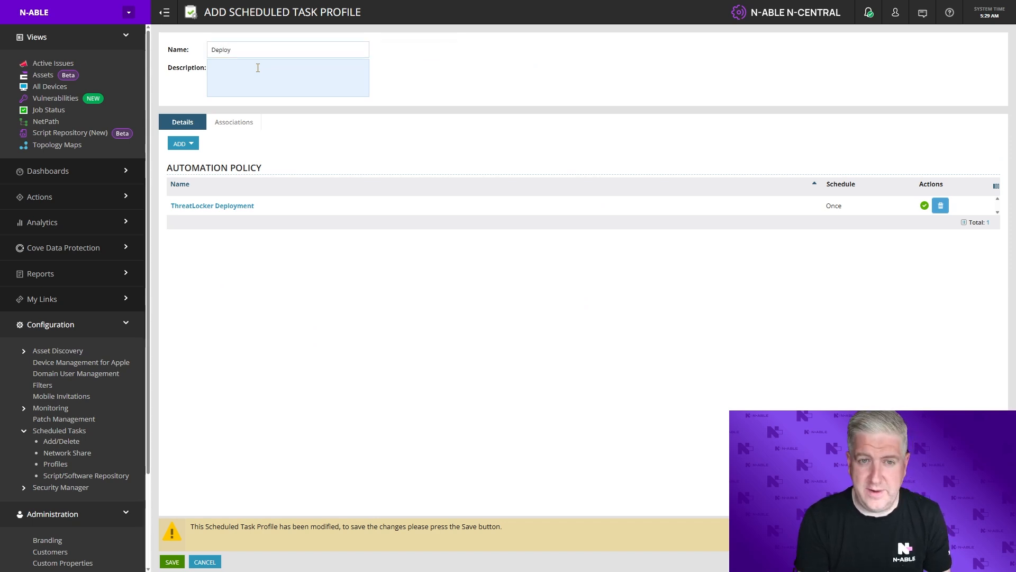
{"action": "type", "text": "y"}
{"action": "key", "text": "ctrl+v"}
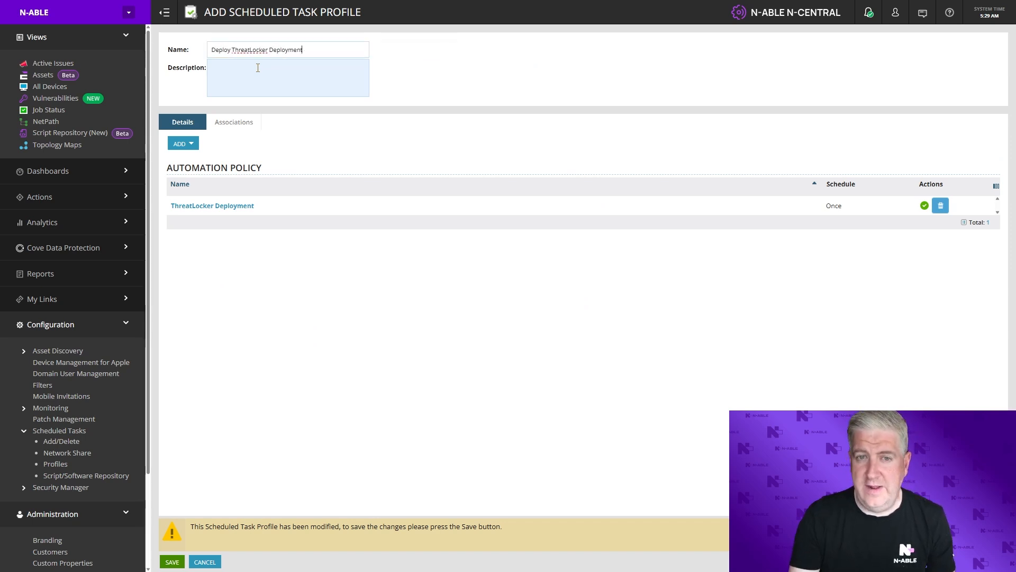
{"action": "left_click", "coordinate": [173, 563]}
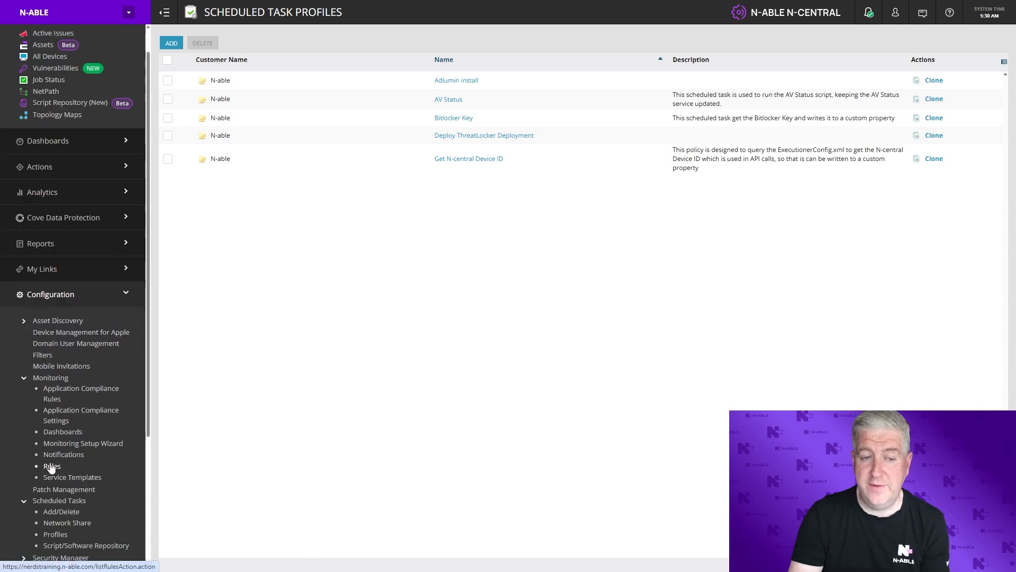
Add a new monitoring rule and name it ThreatLocker Deployment.
{"action": "left_click", "coordinate": [51, 465]}
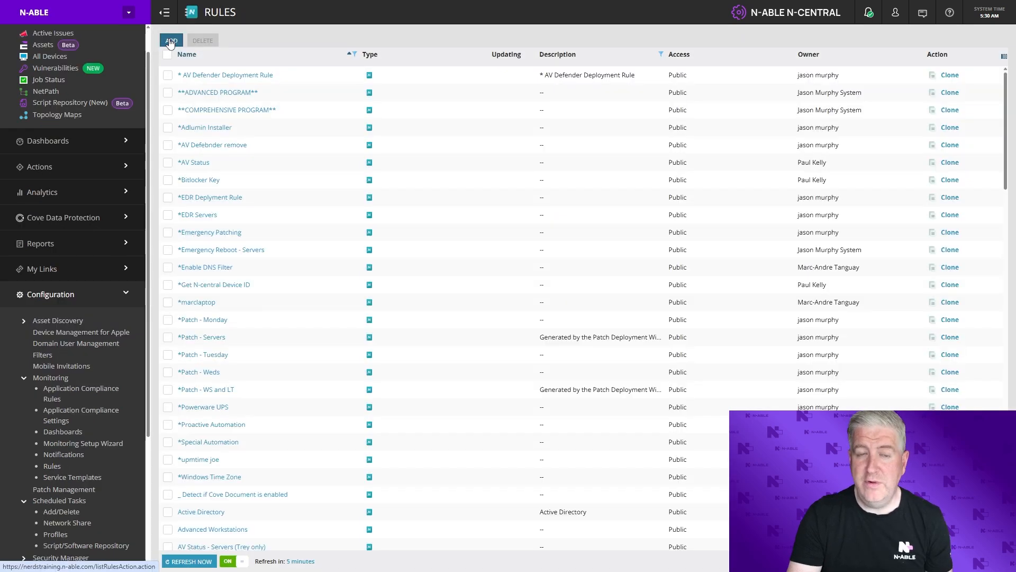
{"action": "left_click", "coordinate": [170, 41]}
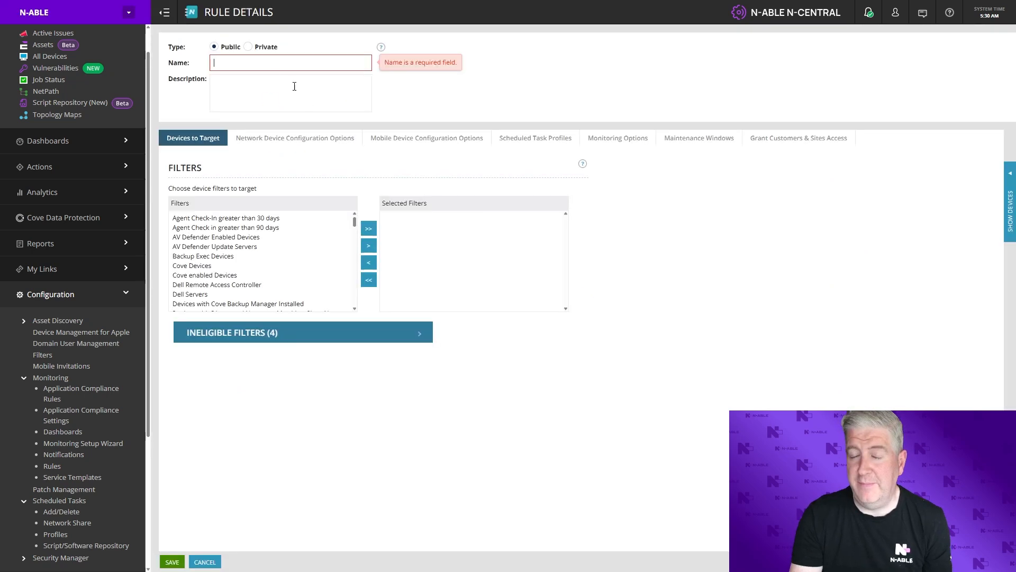
{"action": "left_click", "coordinate": [293, 86]}
{"action": "left_click", "coordinate": [268, 64]}
{"action": "key", "text": "ctrl+v"}
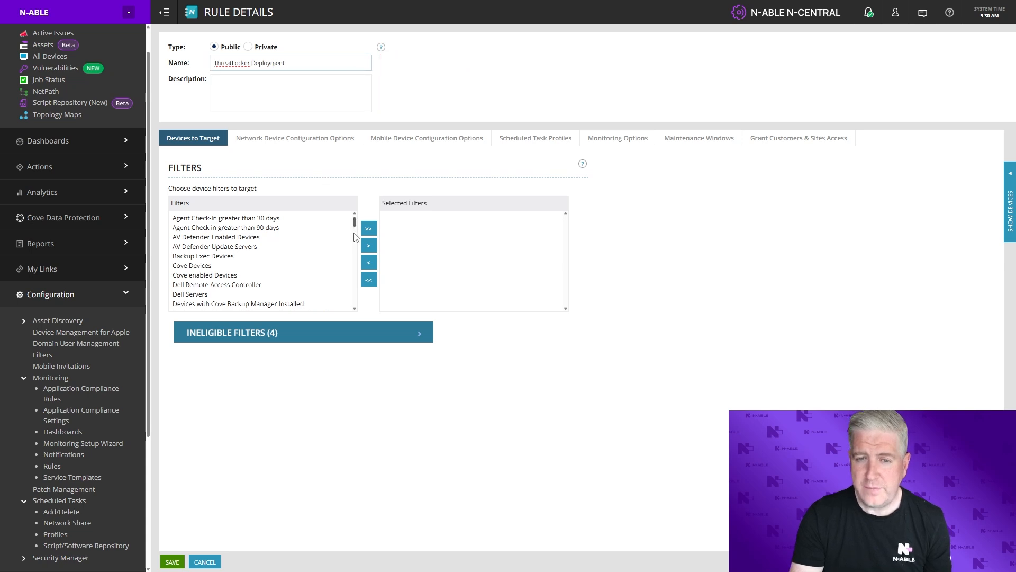
Target the rule at devices matching the Workstations and Laptops - Windows filter.
{"action": "left_click_drag", "start_coordinate": [355, 237], "coordinate": [245, 283]}
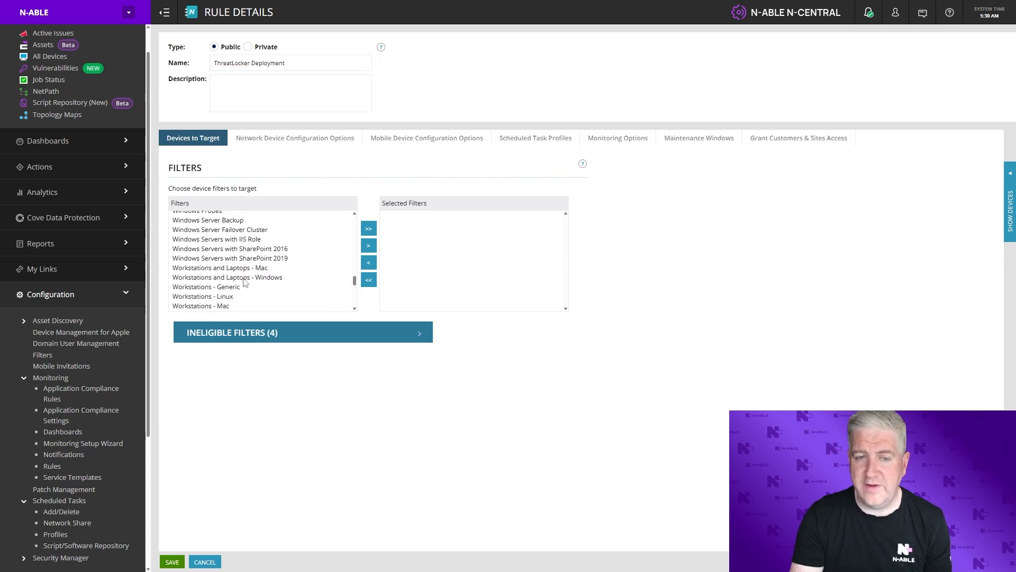
{"action": "left_click", "coordinate": [258, 281]}
{"action": "left_click", "coordinate": [368, 245]}
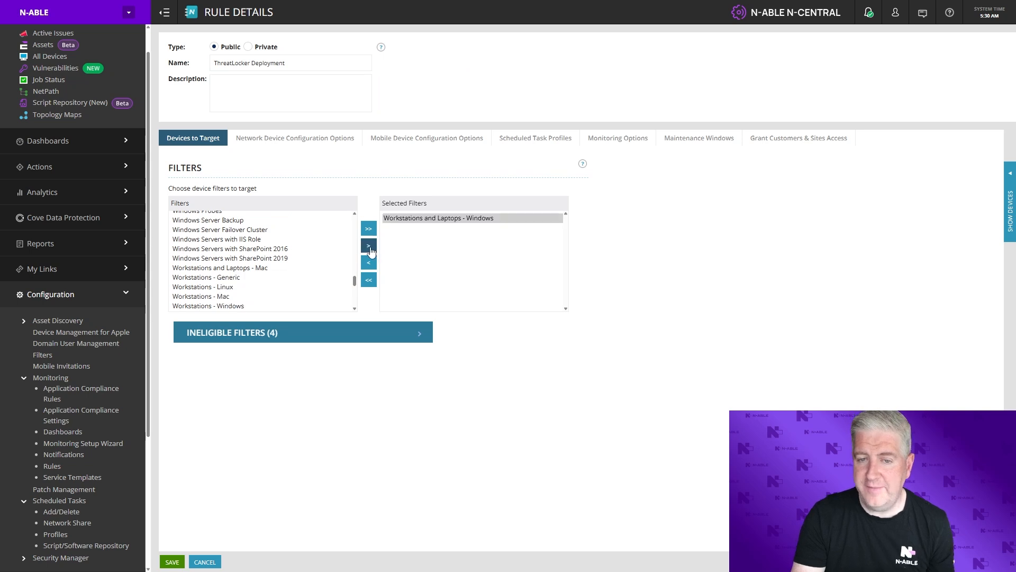
Assign the Deploy ThreatLocker Deployment scheduled task profile to the rule.
{"action": "left_click", "coordinate": [543, 139]}
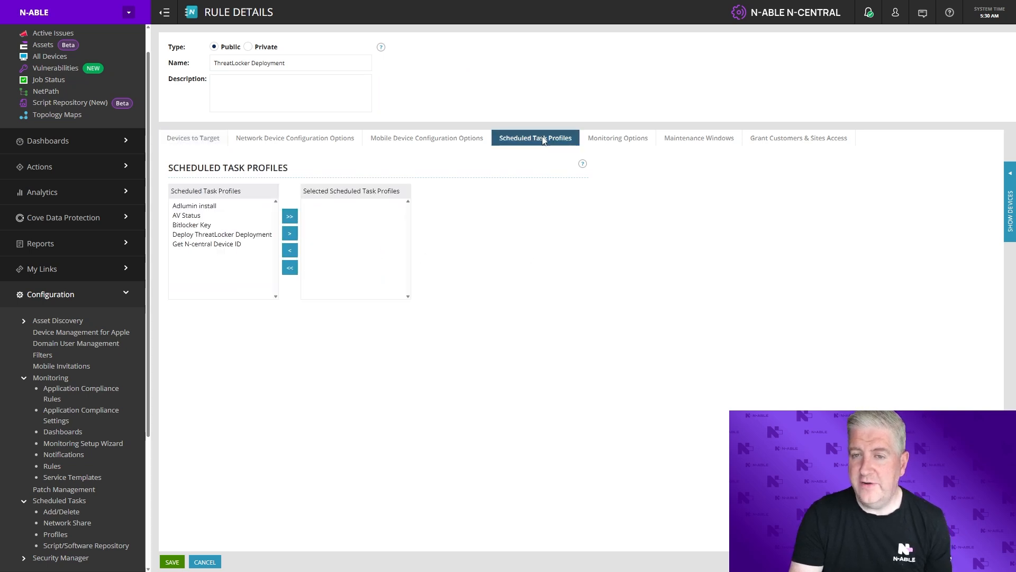
{"action": "left_click", "coordinate": [207, 236]}
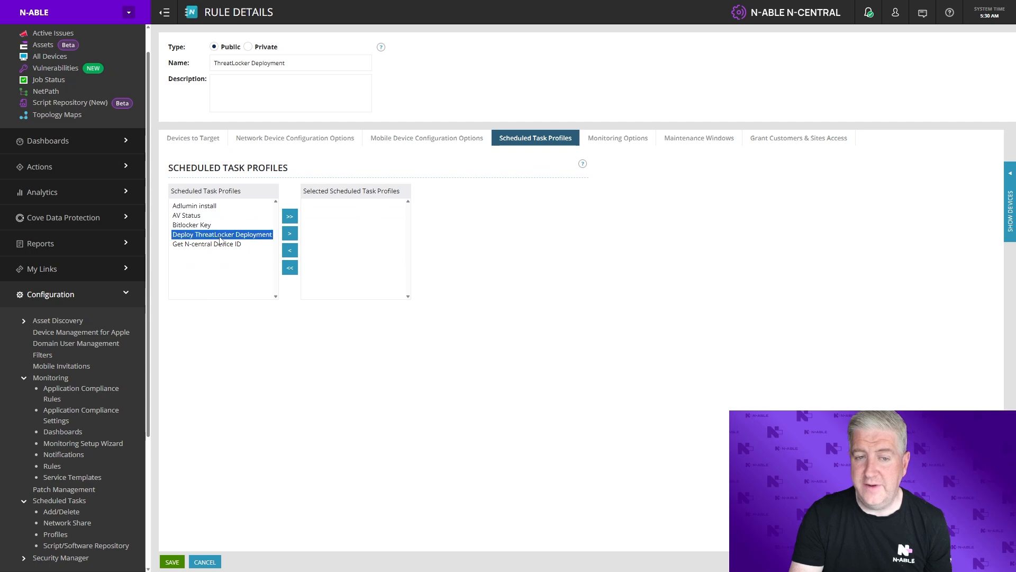
{"action": "left_click", "coordinate": [289, 233]}
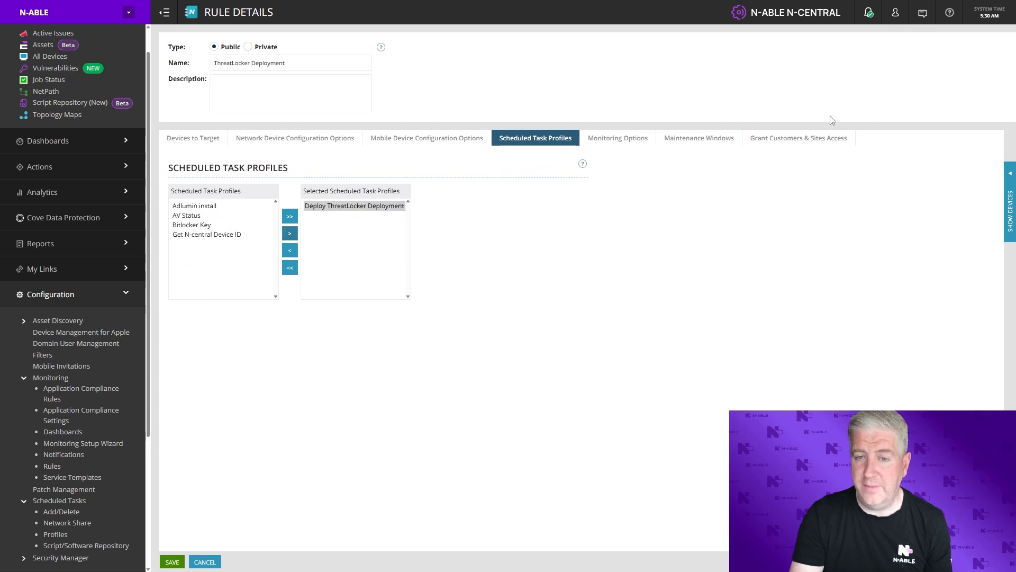
Grant the rule access to all listed customers and set it to propagate to all new Customers/Sites.
{"action": "left_click", "coordinate": [798, 142]}
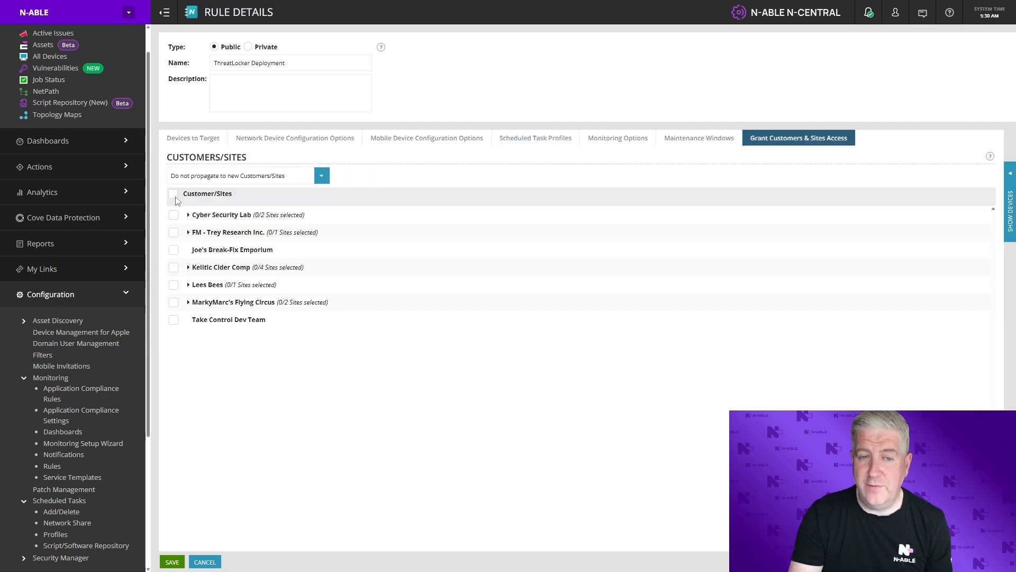
{"action": "left_click", "coordinate": [173, 194]}
{"action": "left_click", "coordinate": [327, 179]}
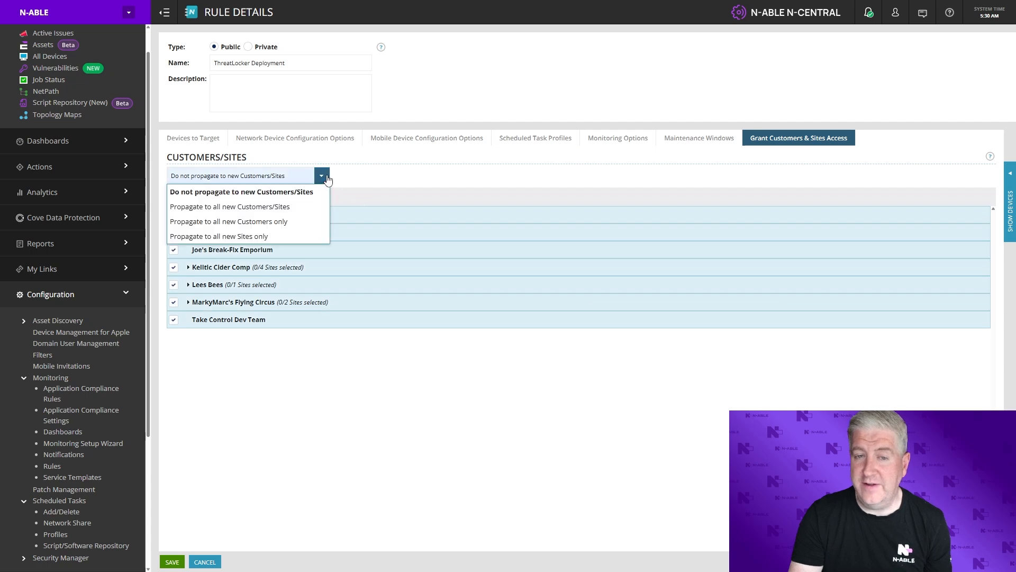
{"action": "left_click", "coordinate": [280, 206]}
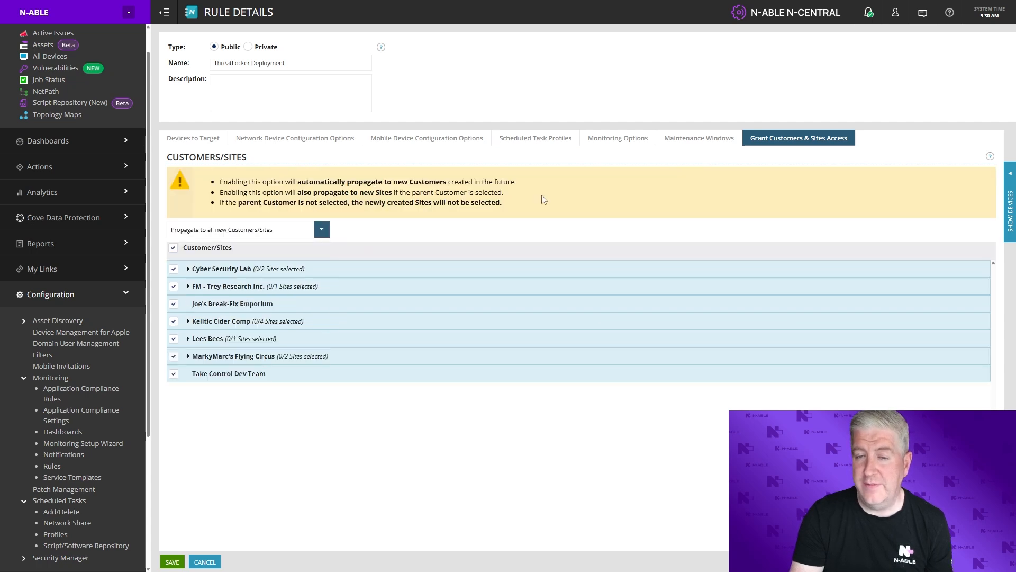